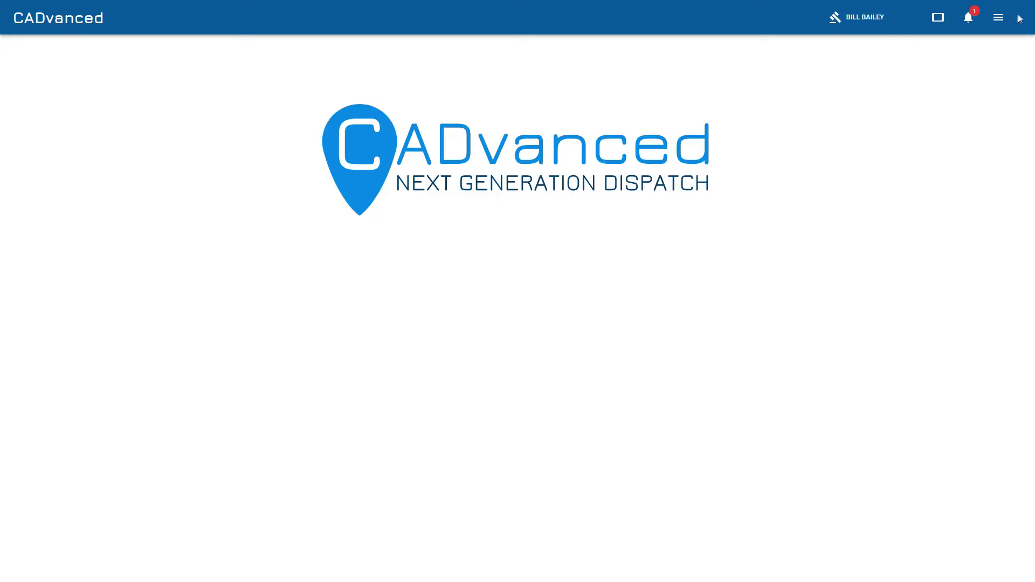
Check Admin's Citizens values, then open Vehicles & weapons values showing Broken headlight, Missing licence plate, Missing roof, Unroadworthy
click(998, 18)
click(951, 78)
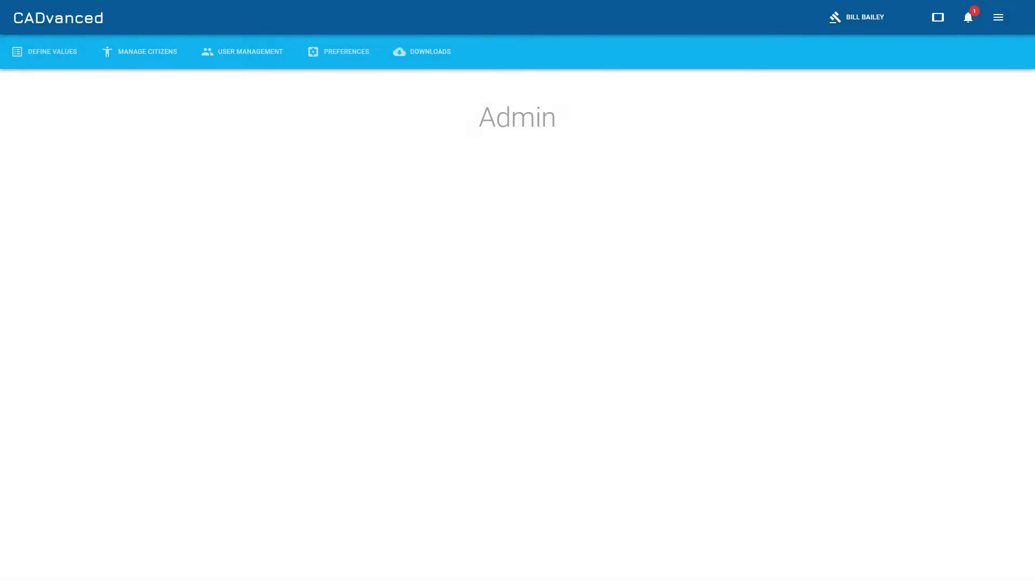
click(42, 58)
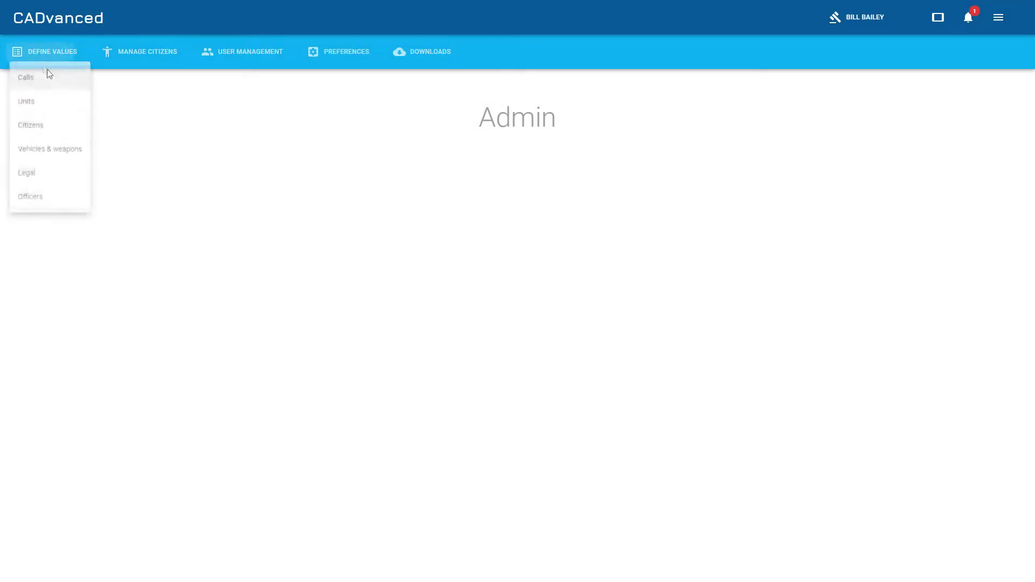
click(34, 130)
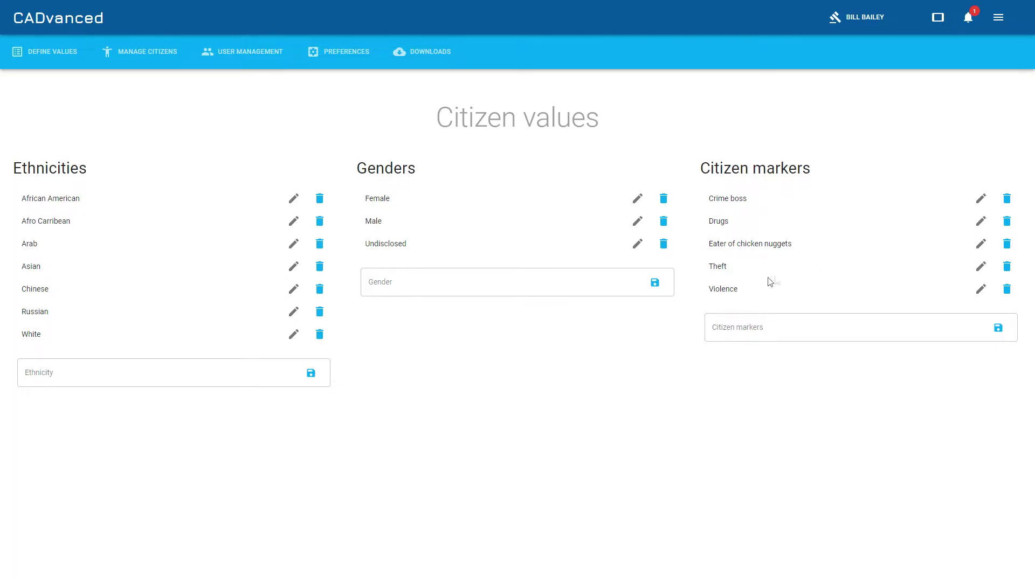
click(55, 51)
click(73, 153)
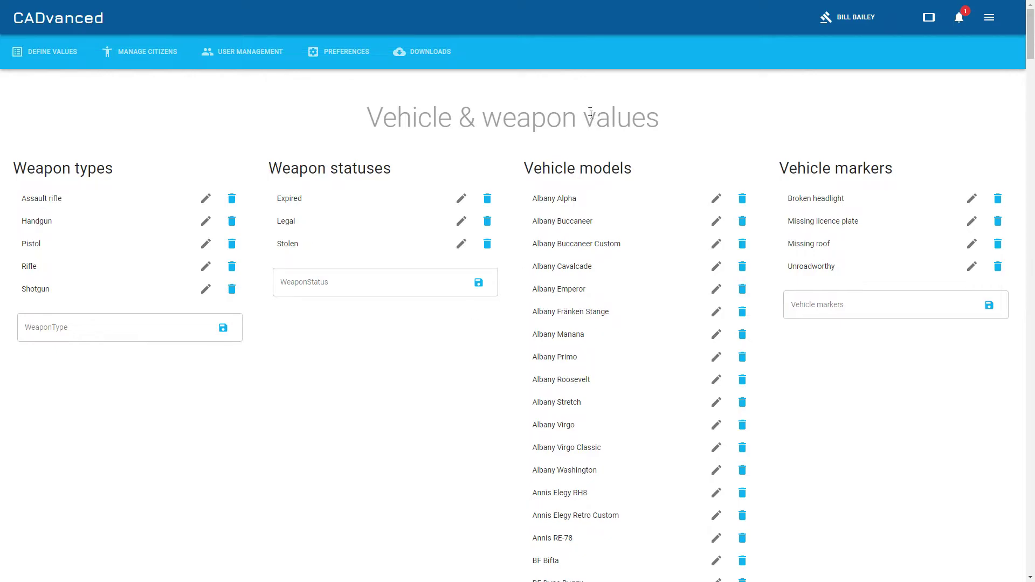
Expand the citizen's record under My citizens and show its Citizen markers step
click(989, 17)
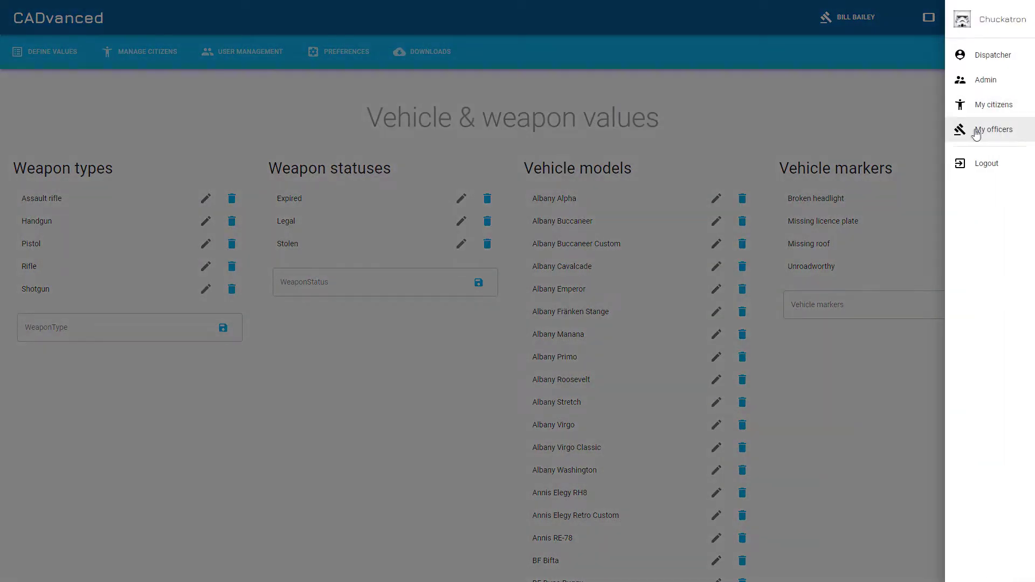
click(978, 107)
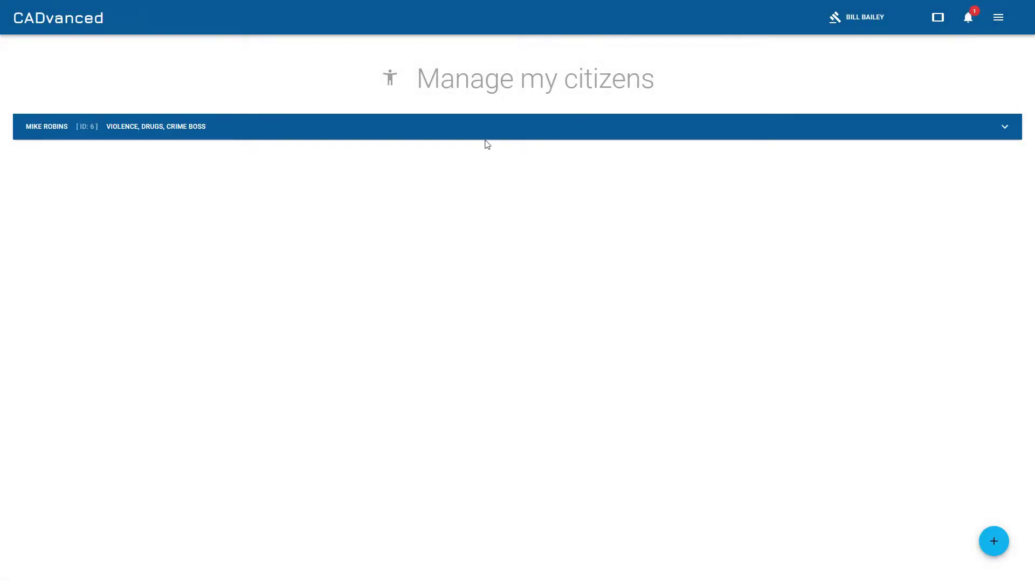
click(480, 133)
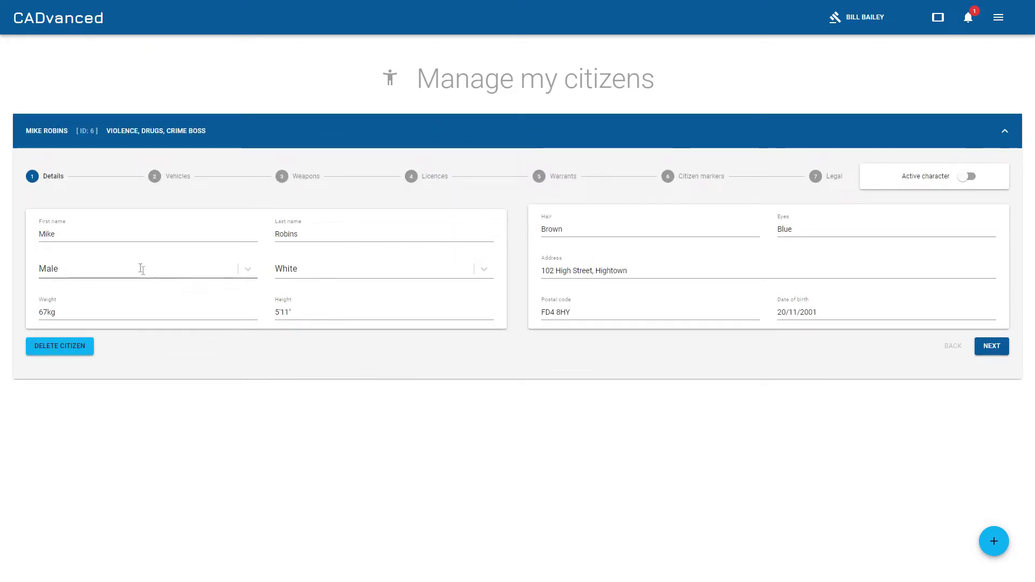
click(700, 177)
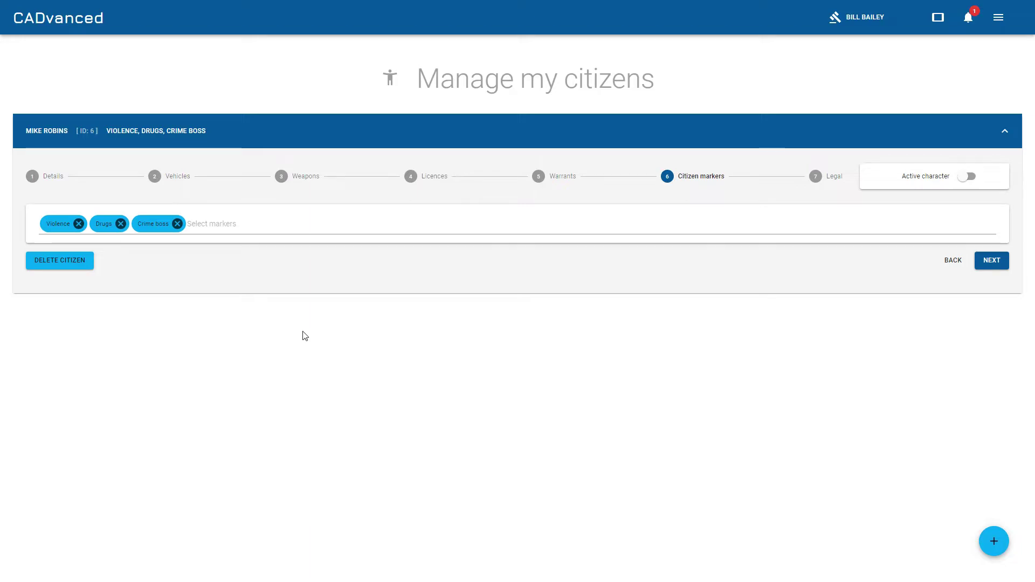
Remove and re-add the Crime boss marker, then show the citizen's vehicles
click(186, 227)
key(BackSpace)
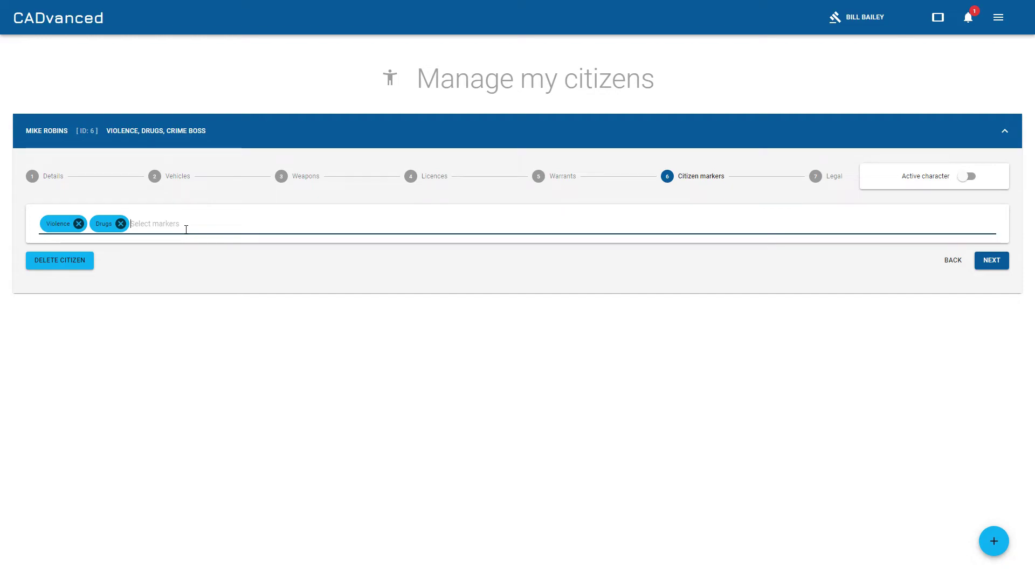
text(crim)
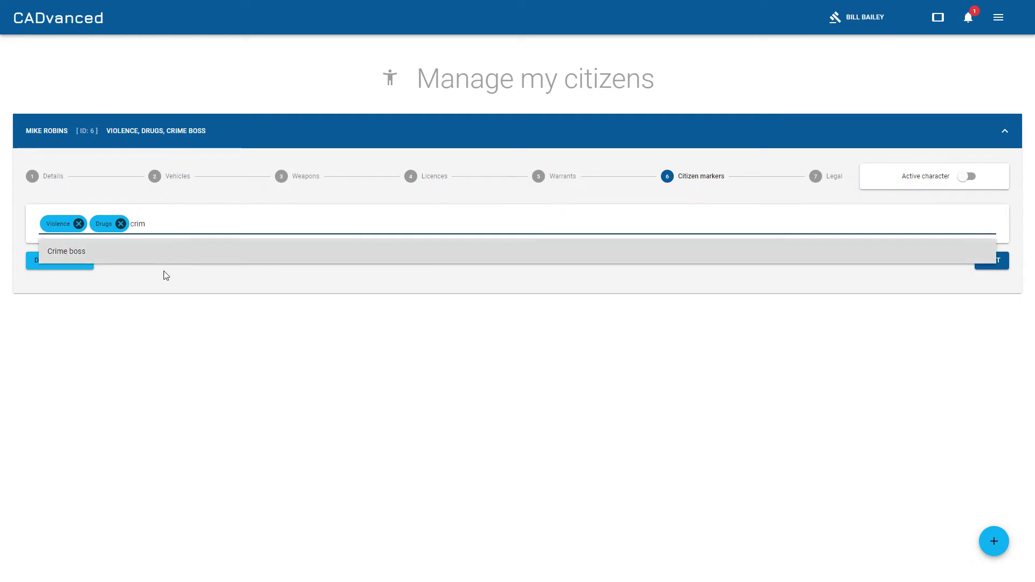
click(165, 257)
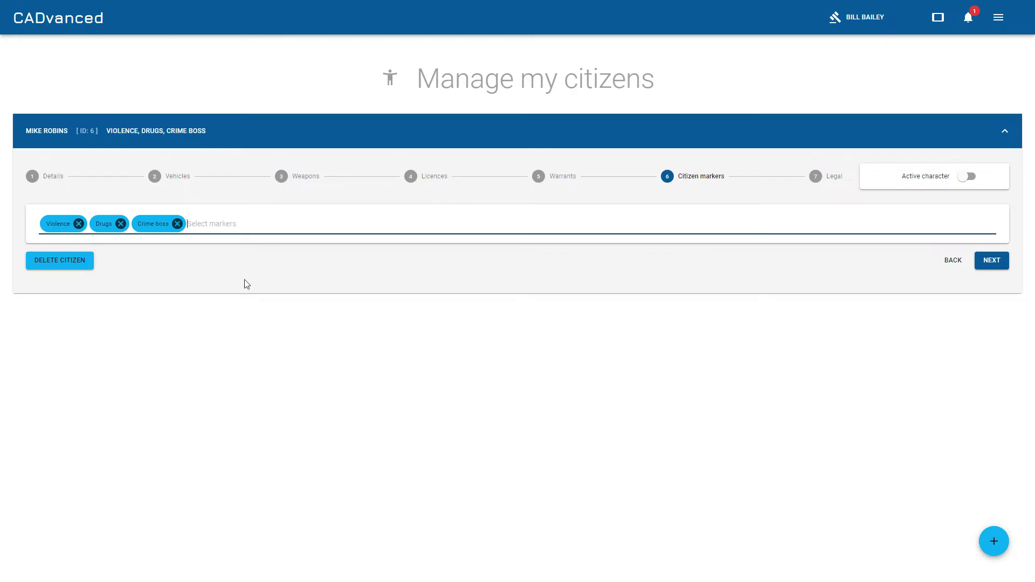
click(175, 178)
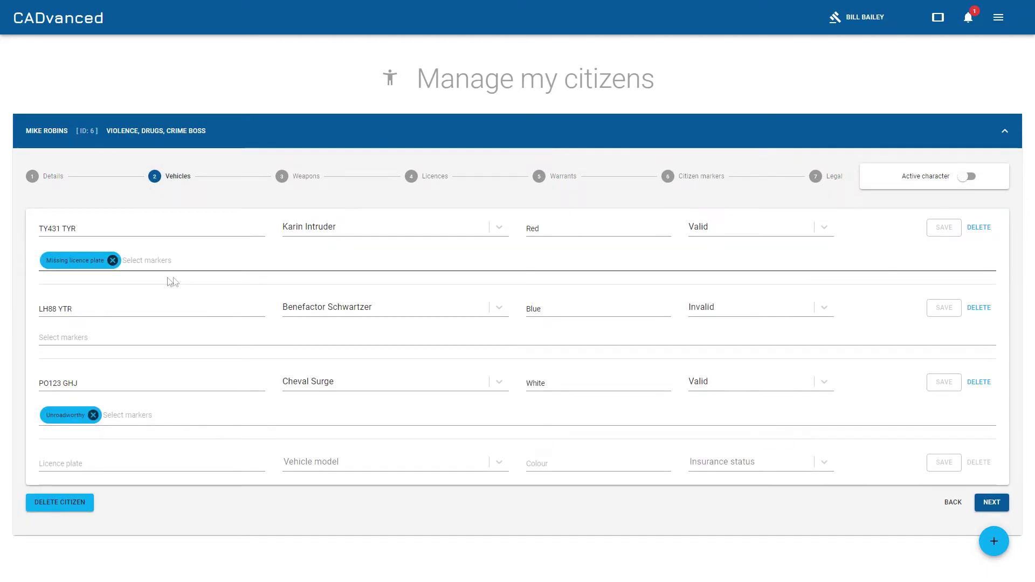
Search 'stolen' in the red Karin Intruder's markers field and dismiss it without adding a marker
click(180, 260)
text(stolen)
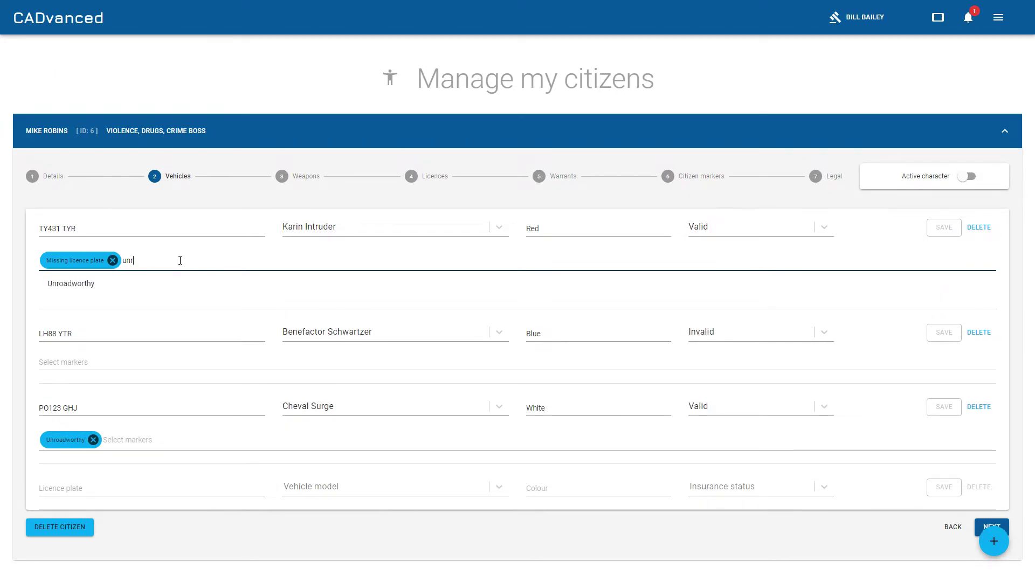
key(Escape)
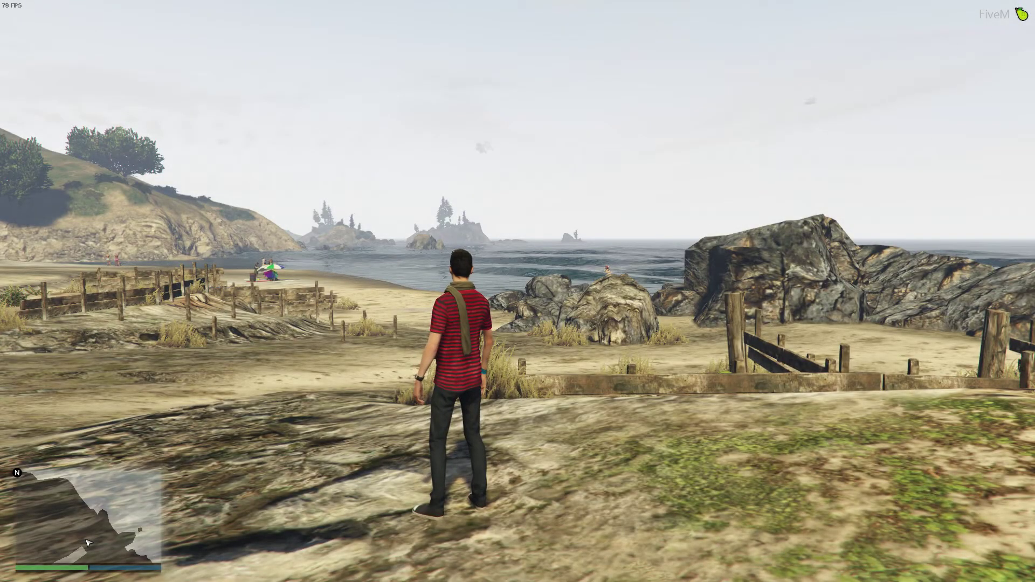
Run /mdt in the FiveM chat to open the CADvanced MDT on its Status page
text(t/mdt)
key(Return)
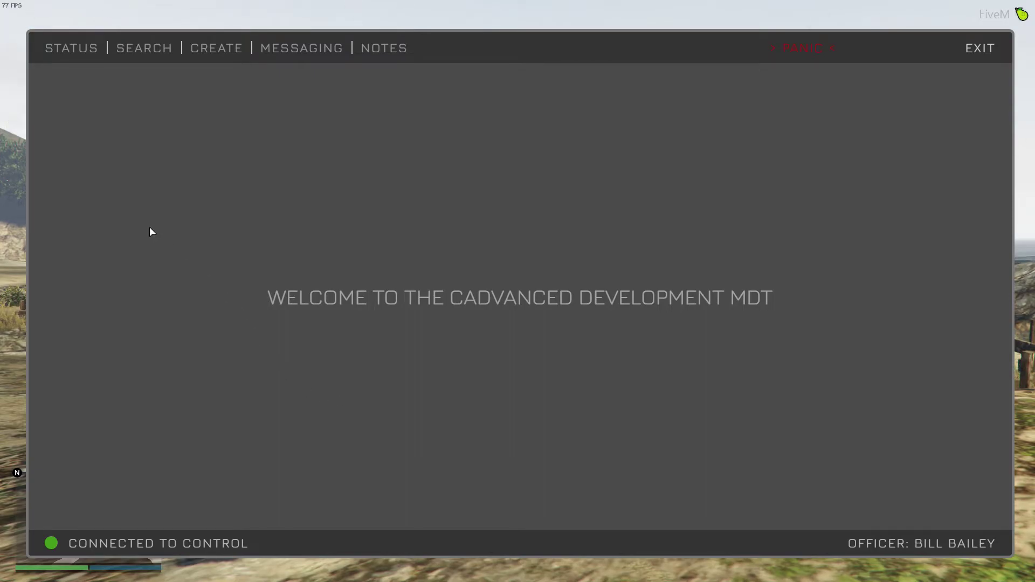
click(69, 51)
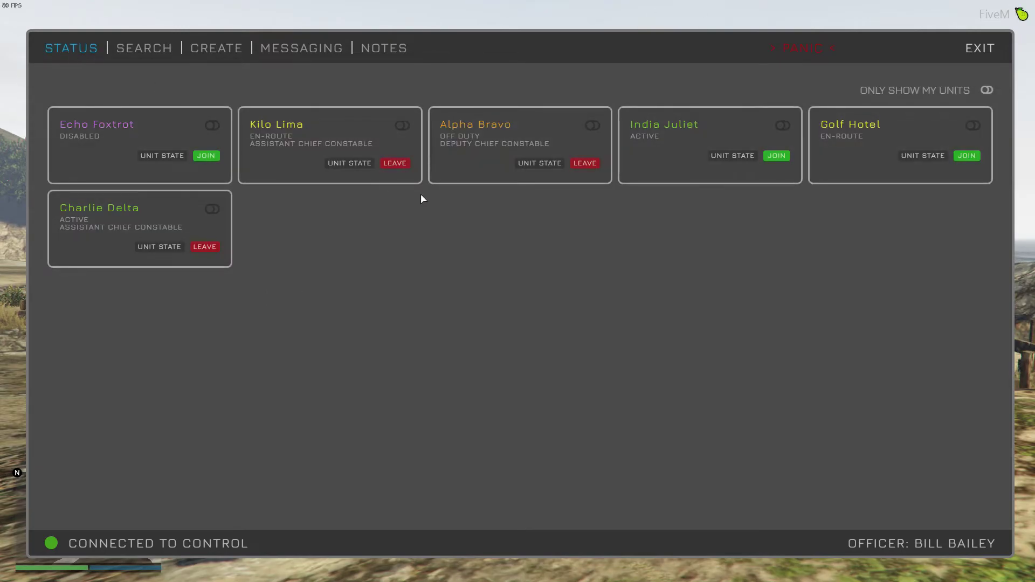
Expand Kilo Lima, leave and rejoin it as Deputy Chief Constable, and set its state to Inactive
click(399, 124)
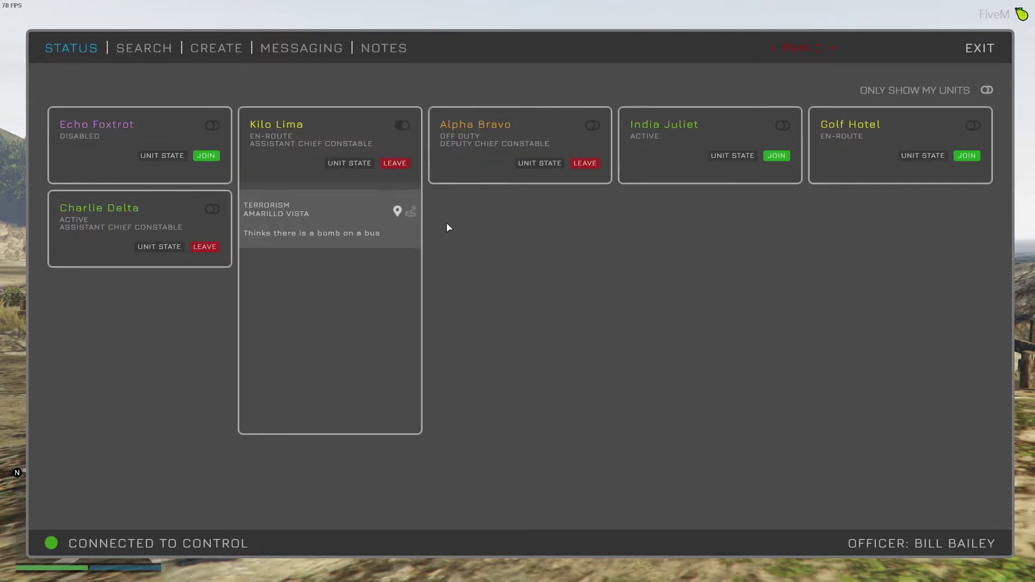
click(389, 163)
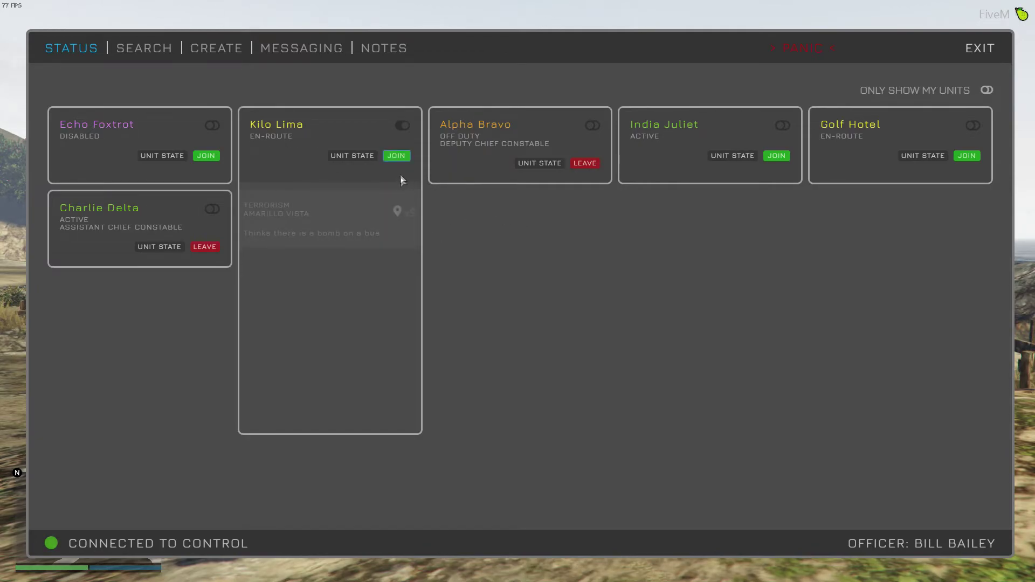
click(396, 155)
click(465, 264)
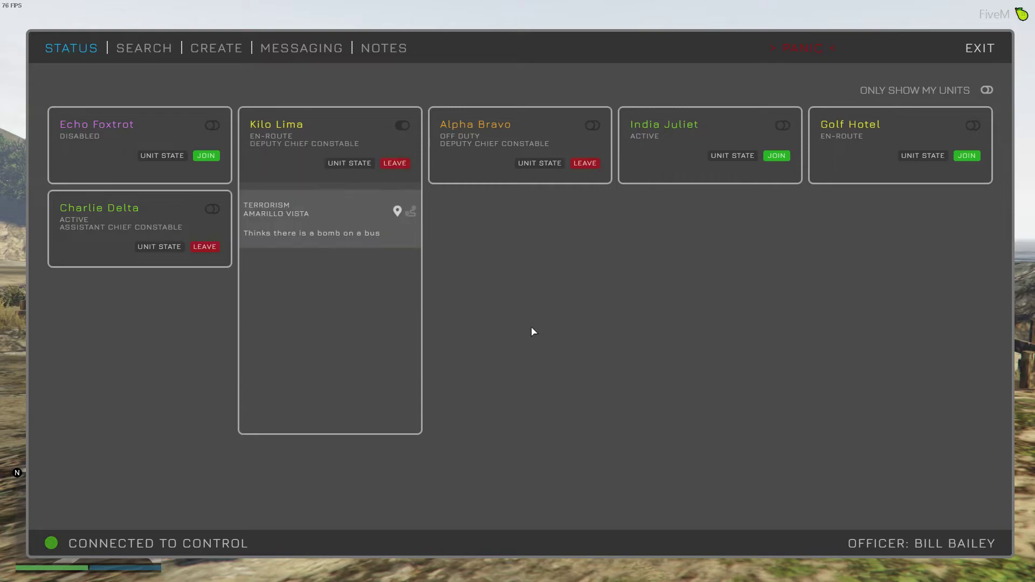
click(348, 162)
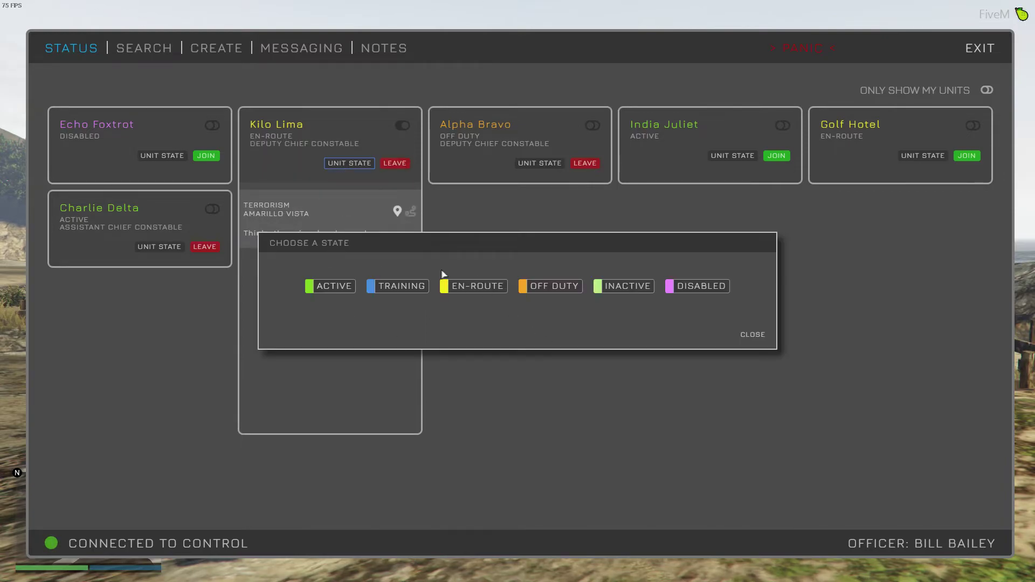
click(618, 288)
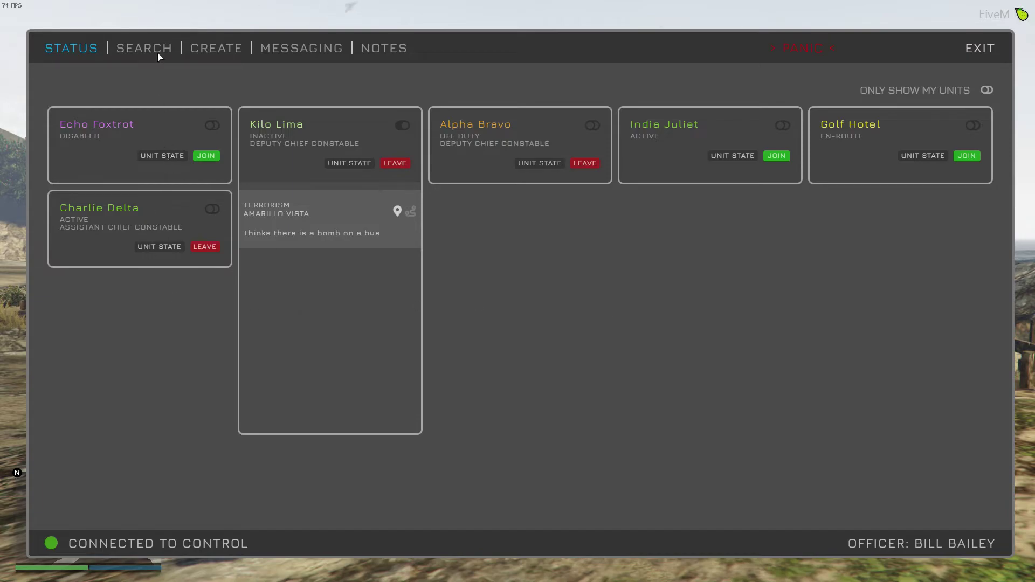
Search citizens by surname 'robin' and expand the matching record
click(151, 68)
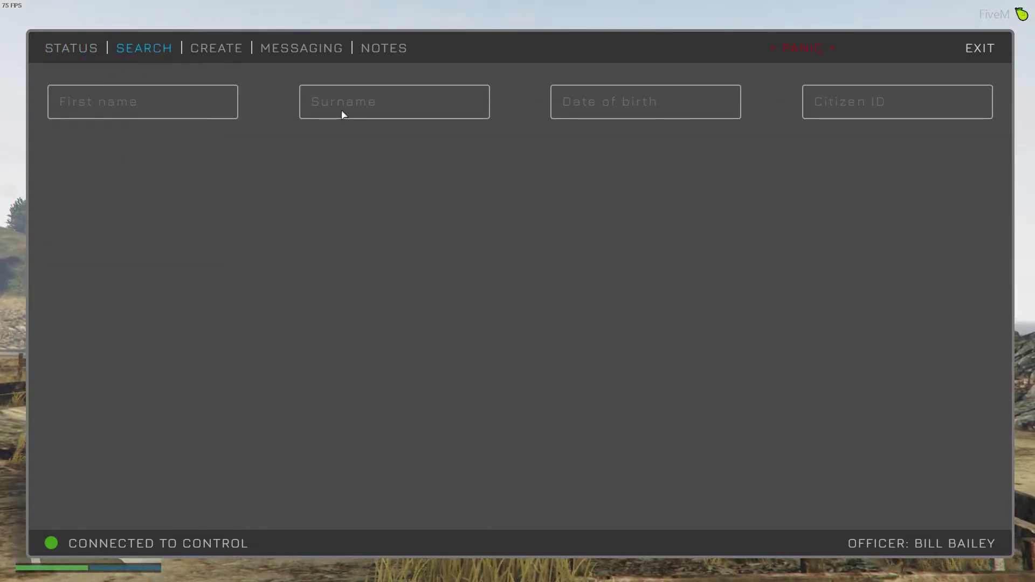
click(329, 95)
text(robi)
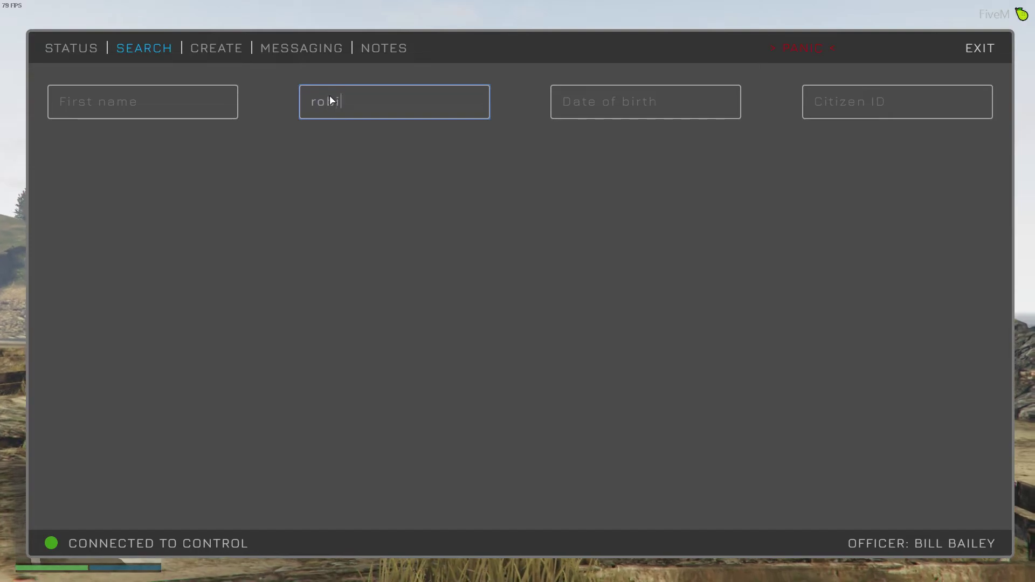
text(n)
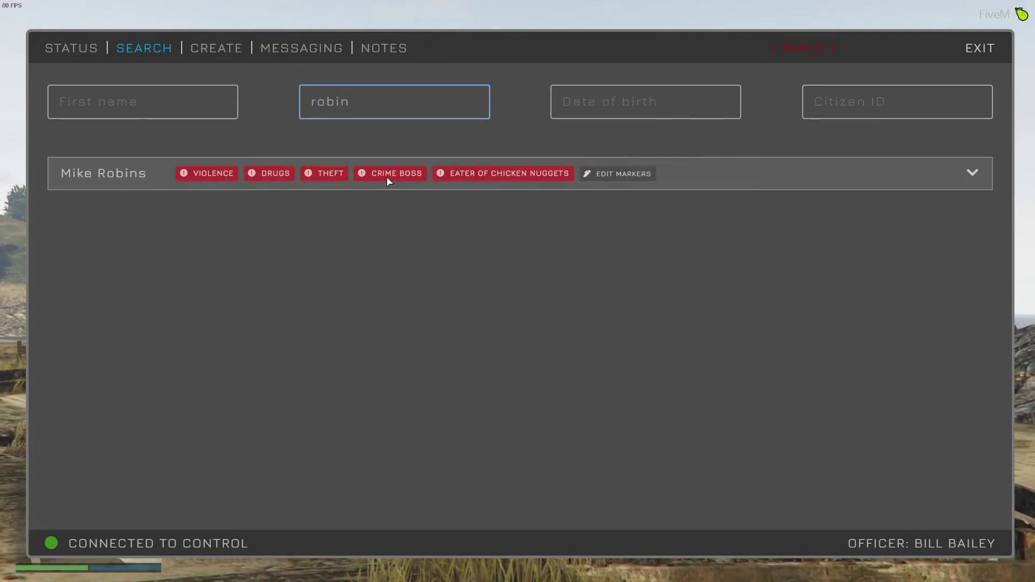
click(973, 174)
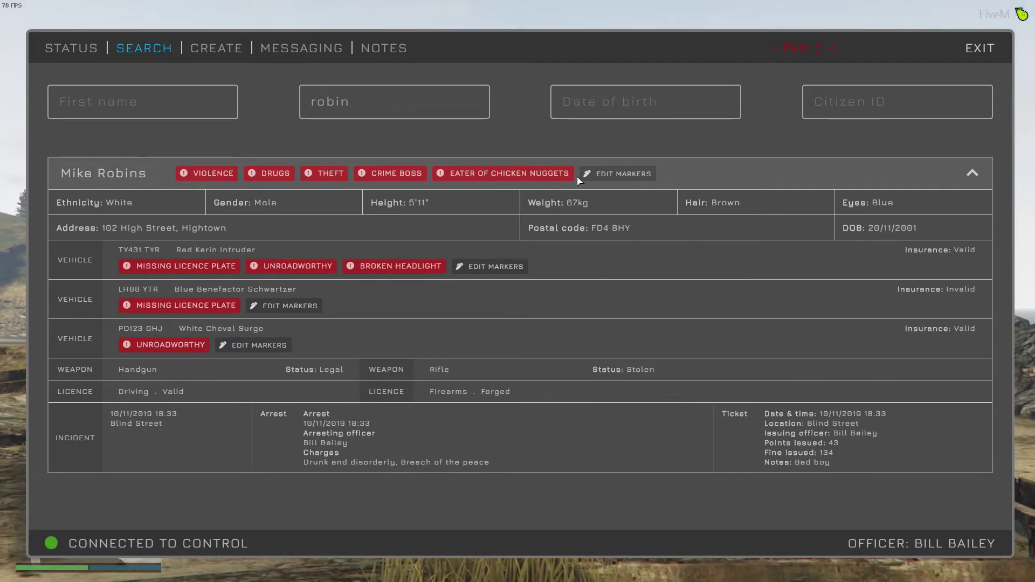
Remove the Drugs, Theft and Eater of Chicken Nuggets markers from the citizen
click(594, 171)
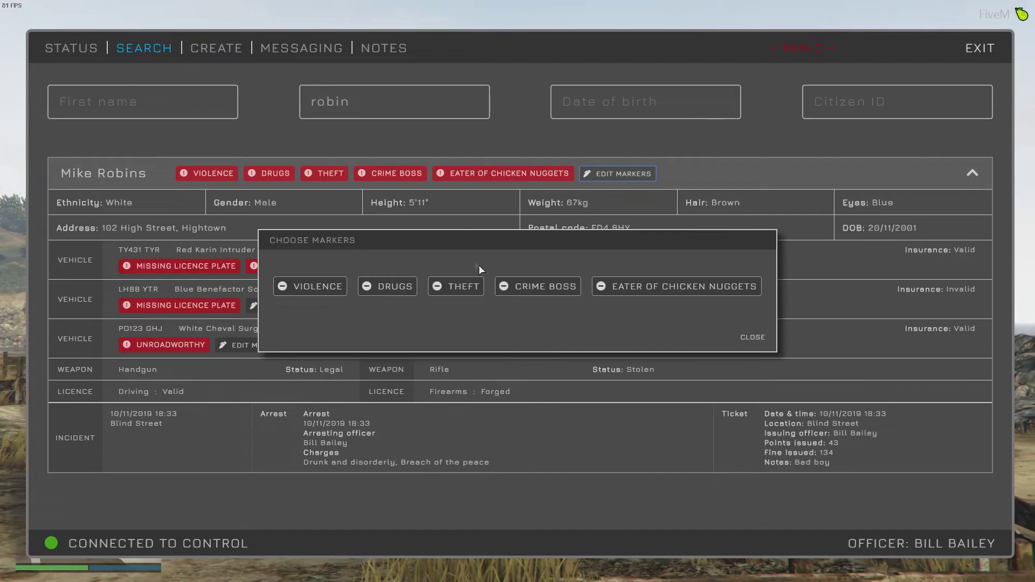
click(396, 288)
click(455, 287)
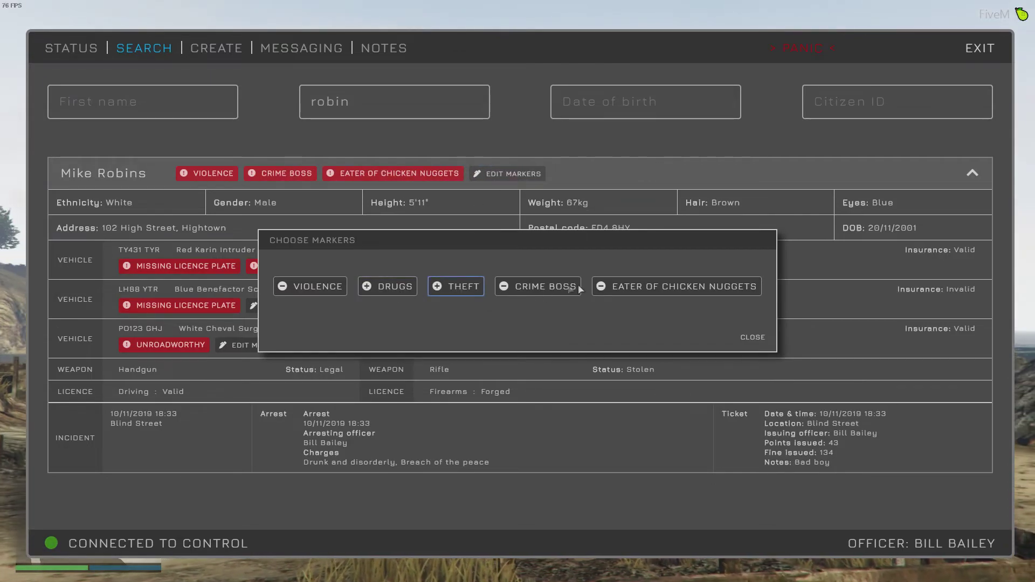
click(633, 286)
click(752, 337)
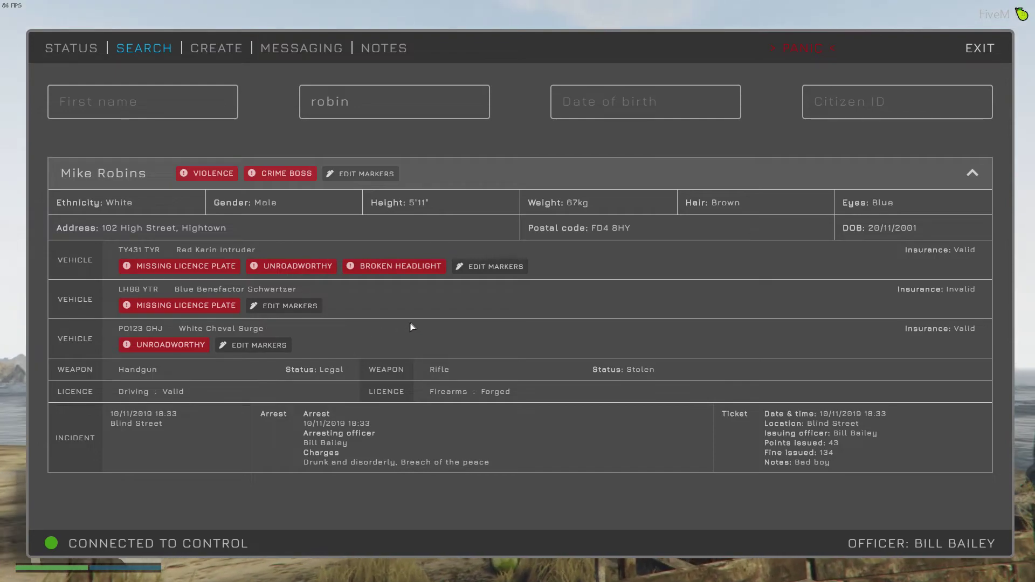
Remove the Missing Licence Plate marker from the red Karin Intruder
click(487, 266)
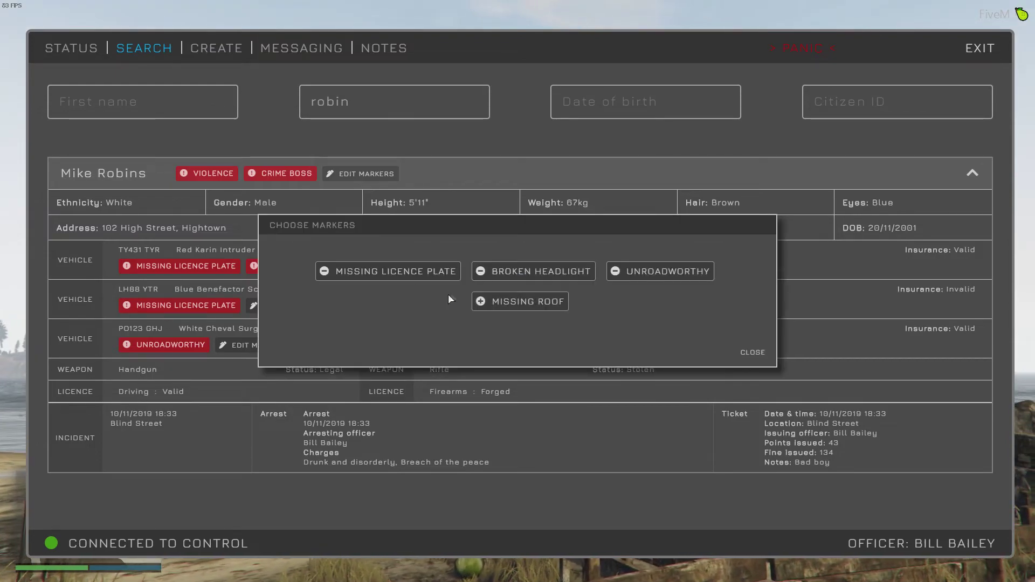
click(401, 281)
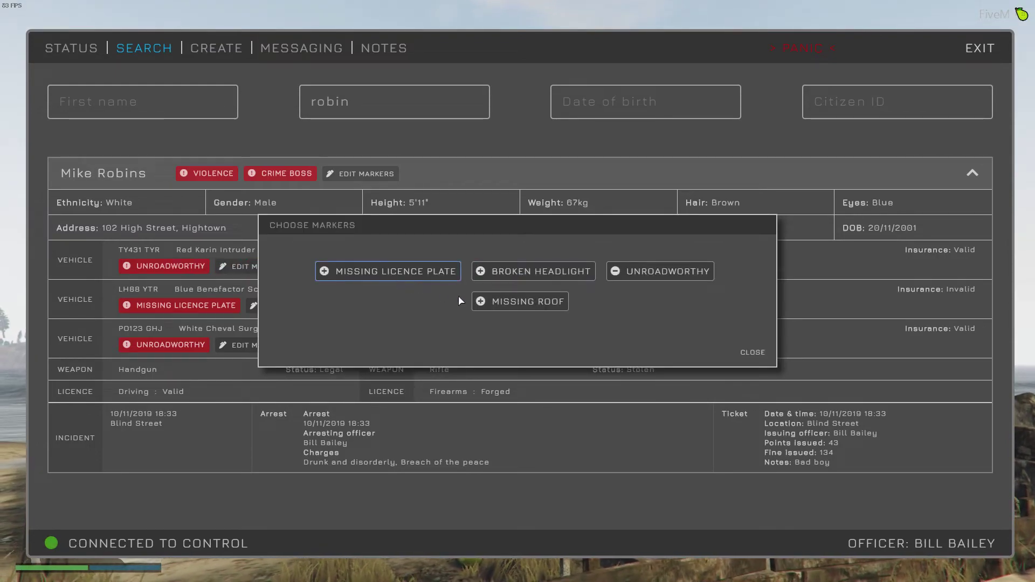
click(750, 353)
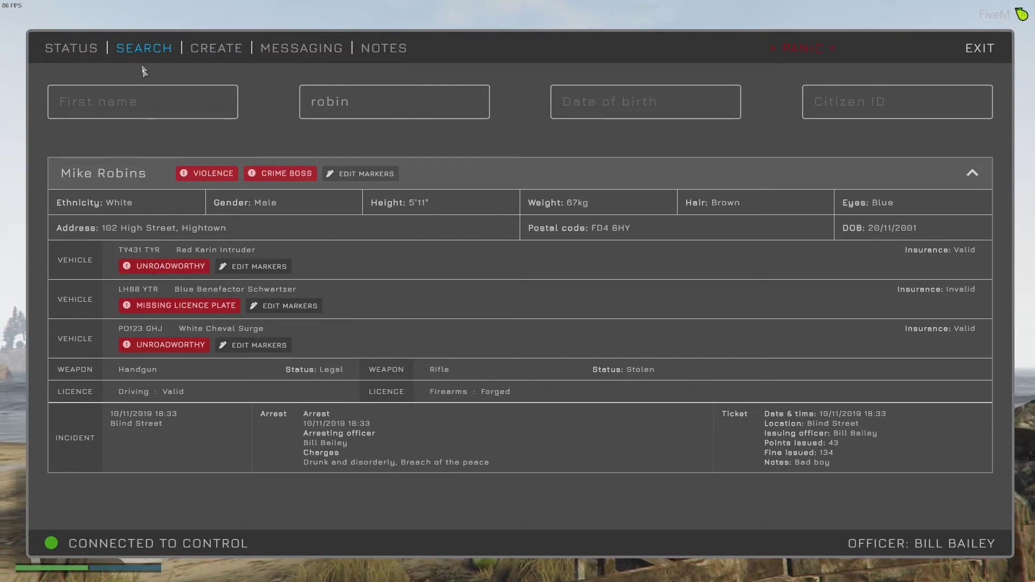
mouse_move(141, 51)
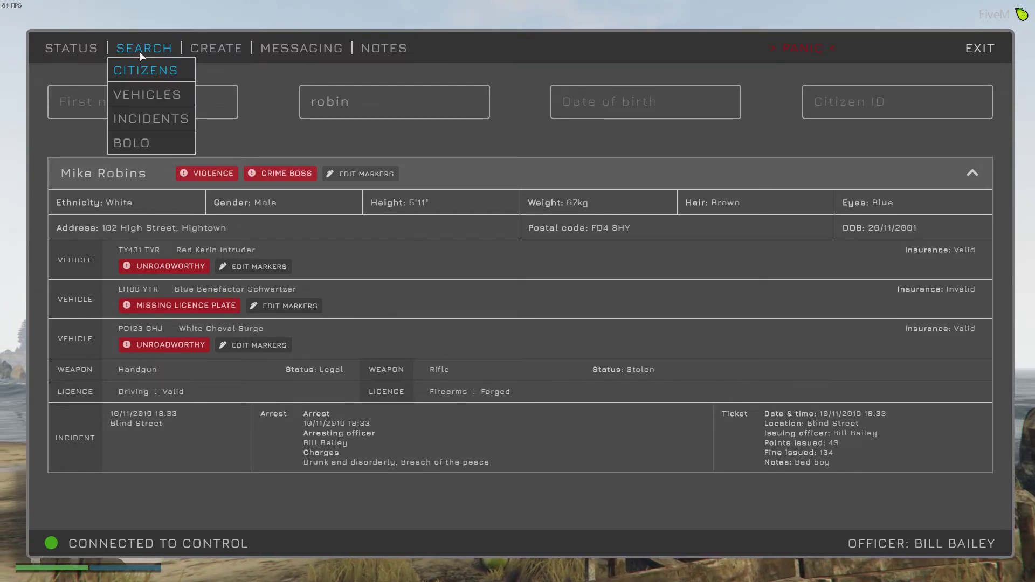
Search vehicles by plate 'lh88', check the Benefactor Schwartzer's markers unchanged, then browse vehicle models
click(150, 94)
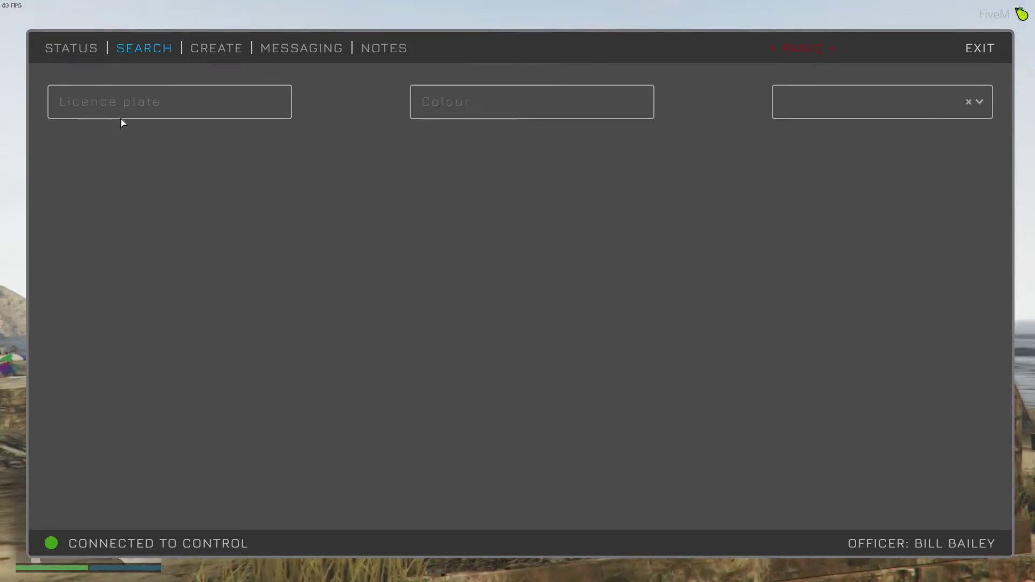
click(124, 112)
text(lh)
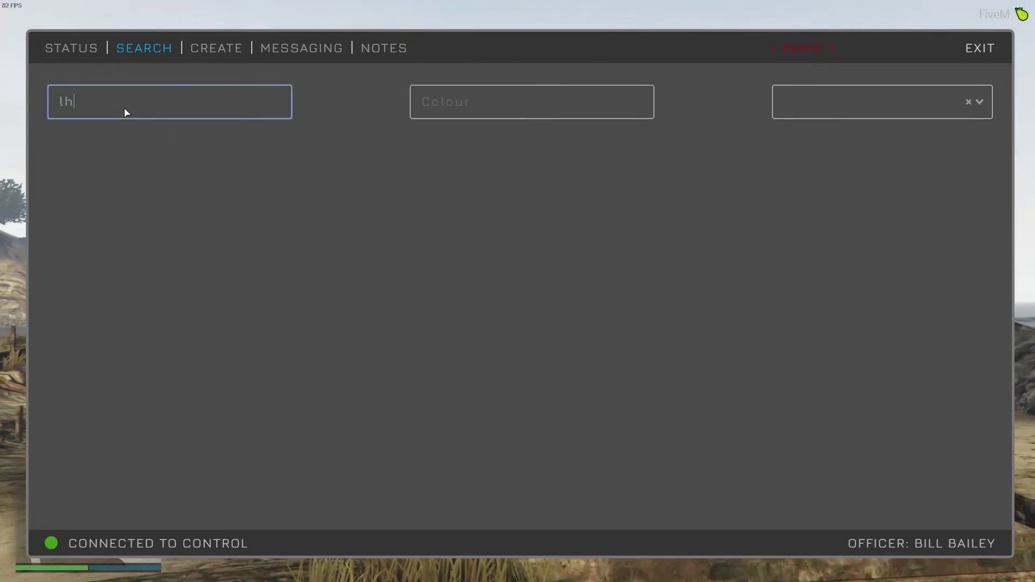
text(88)
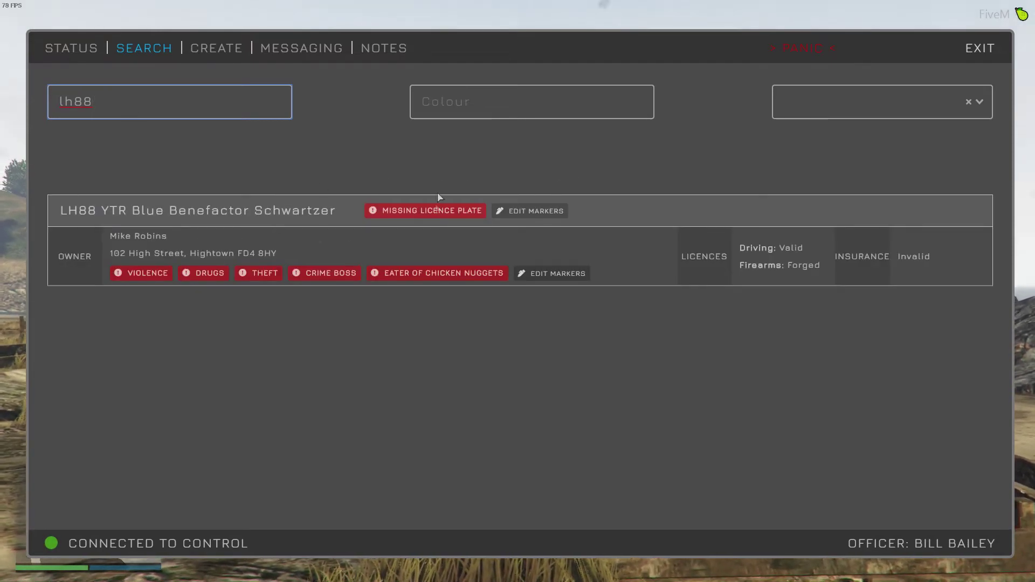
click(504, 211)
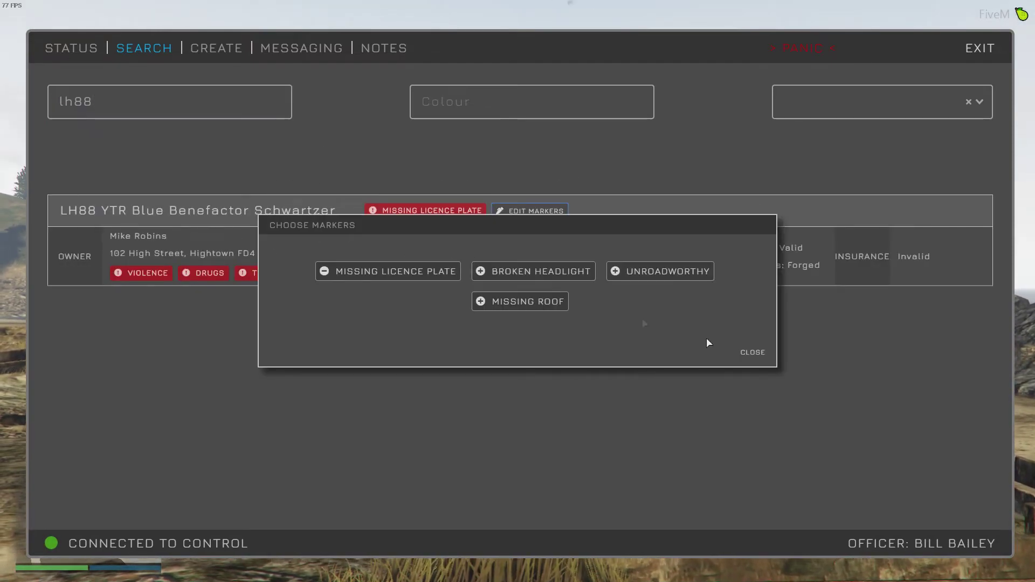
click(753, 353)
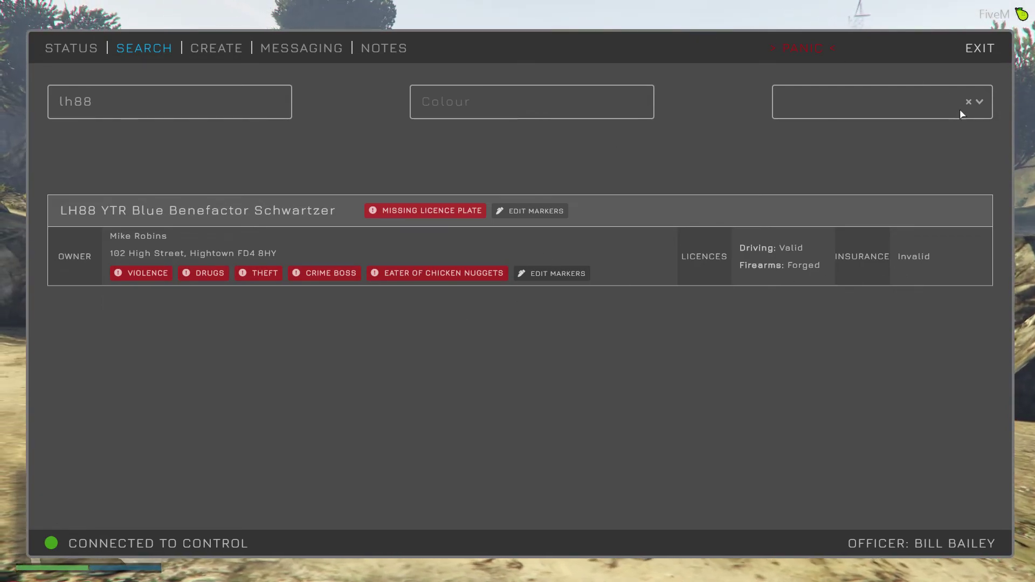
click(976, 101)
scroll(888, 172, down, 10)
scroll(888, 172, up, 10)
click(857, 95)
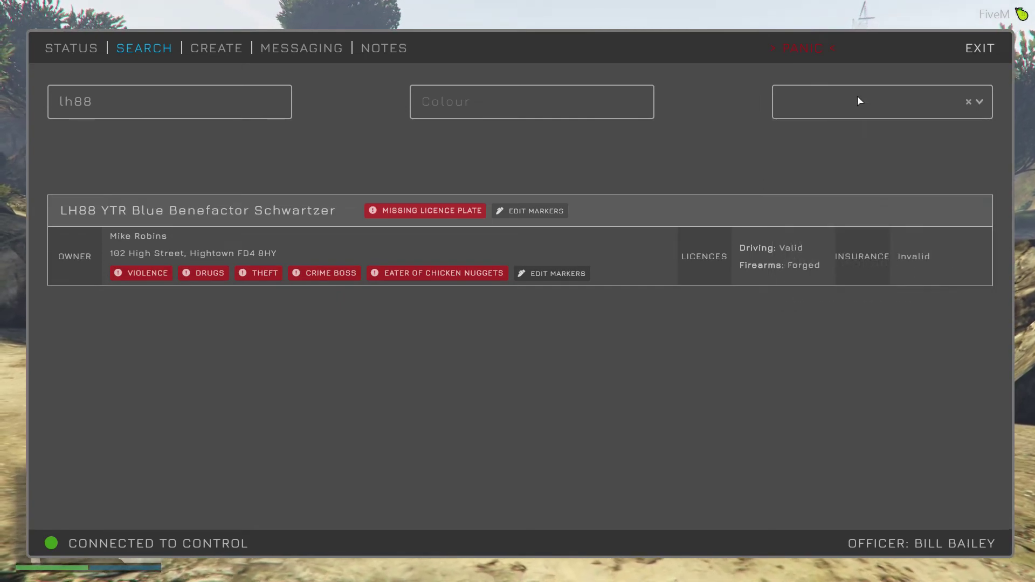
click(857, 96)
text(bucan)
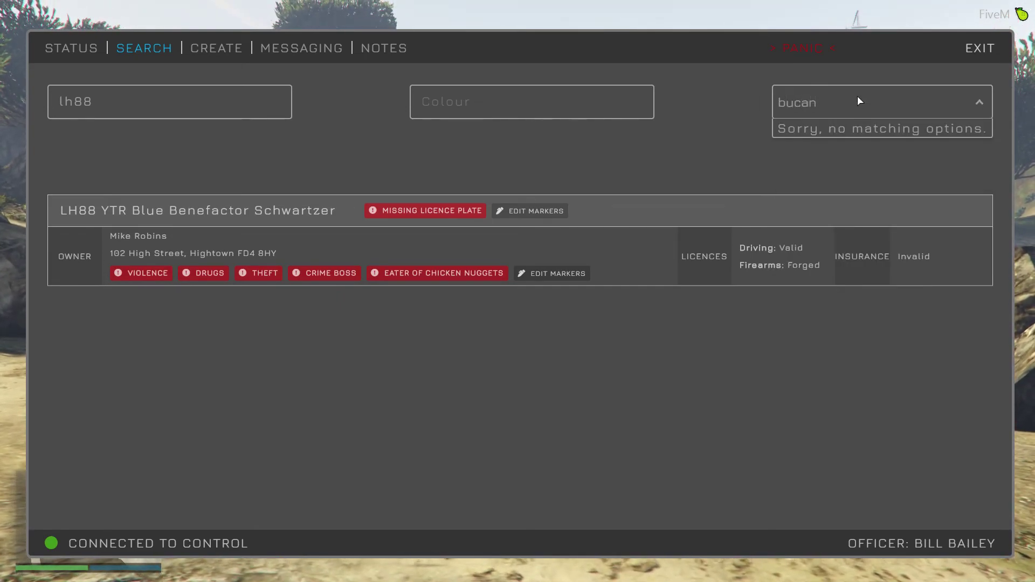
key(BackSpace)
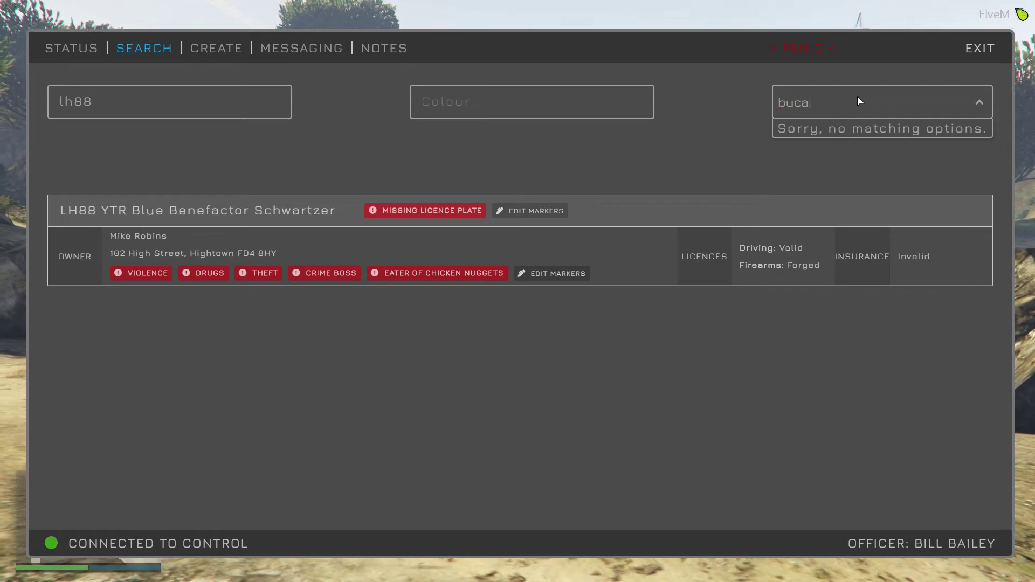
key(BackSpace)
text(c)
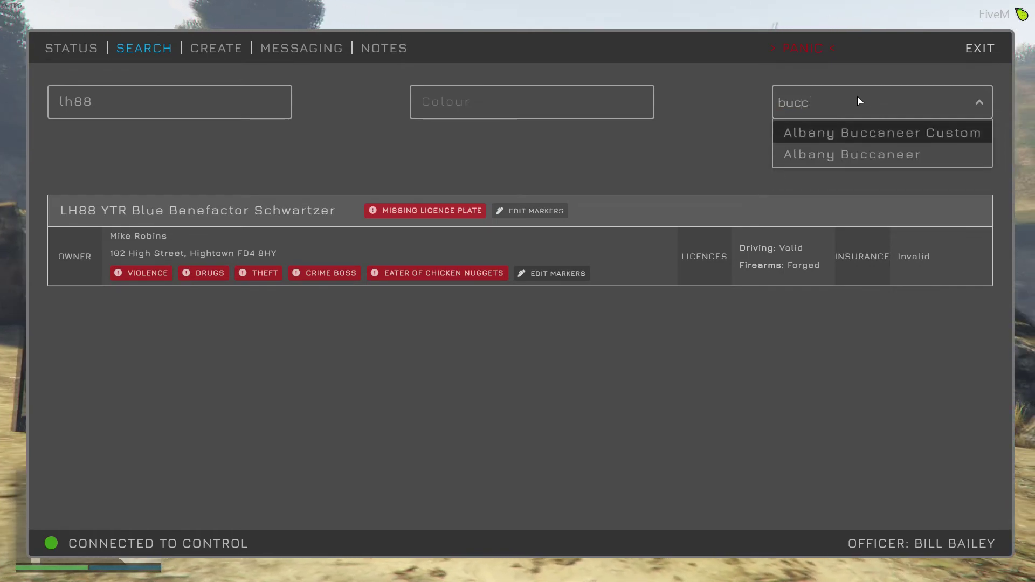
key(ctrl+a)
key(BackSpace)
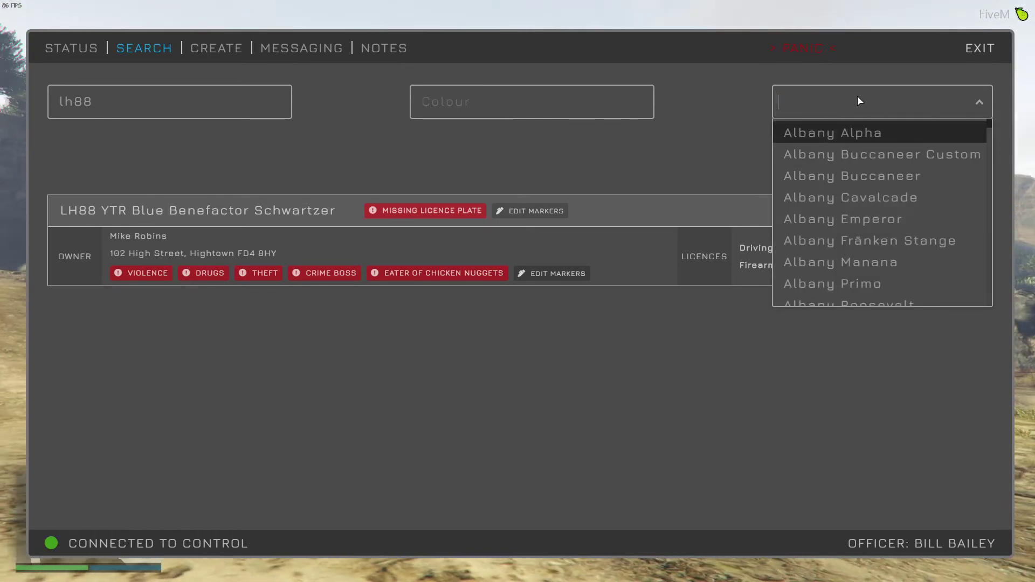
click(700, 161)
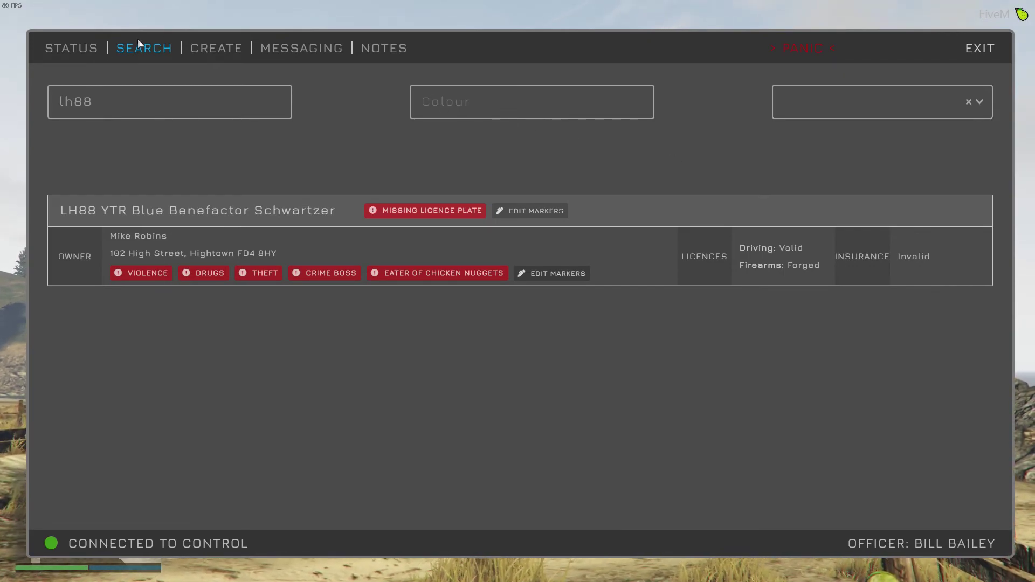
Switch the MDT search to Incidents, which shows a Coming Soon page
mouse_move(225, 49)
mouse_move(161, 46)
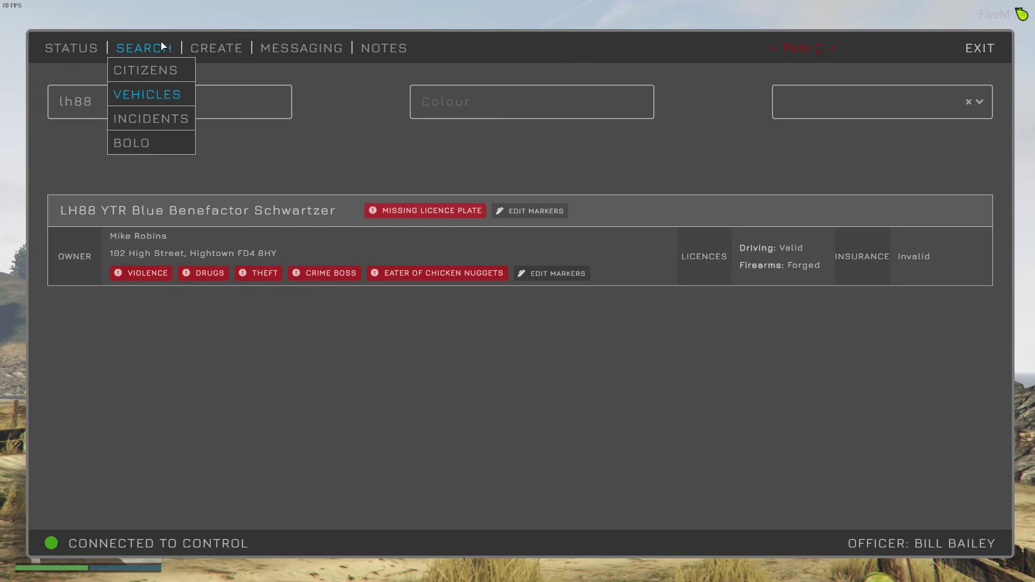
click(159, 119)
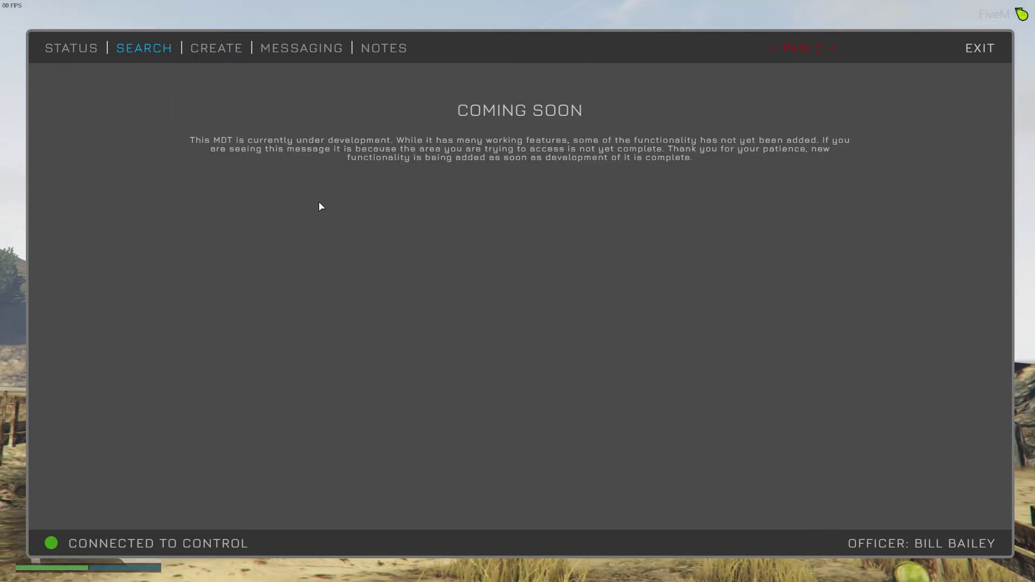